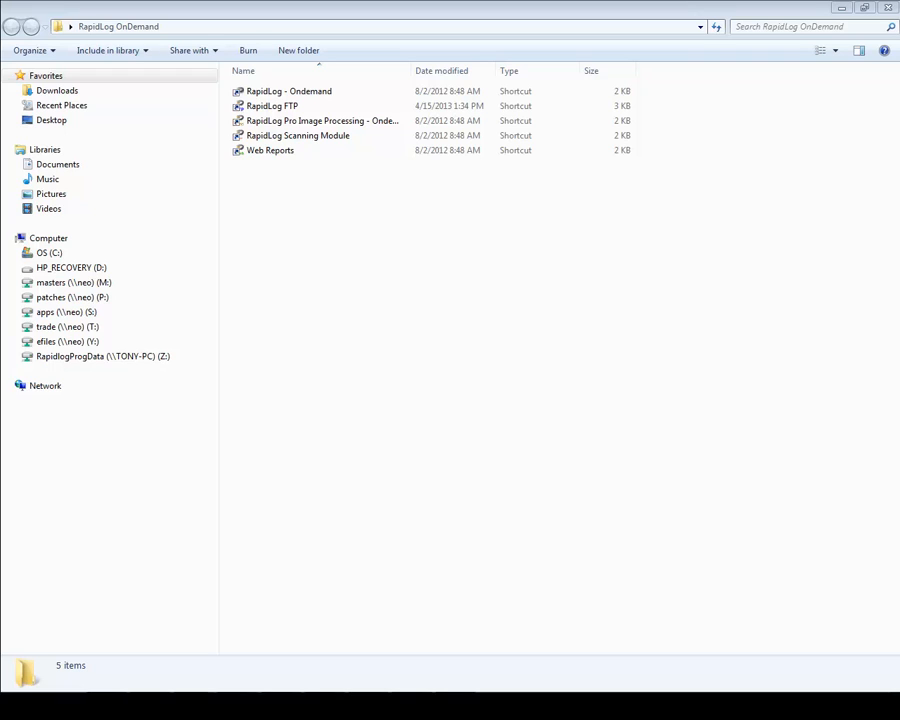
# Launch RapidLog FTP and open the remote folder /201Bubbl/Images in WinSCP
pyautogui.doubleClick(254, 109)
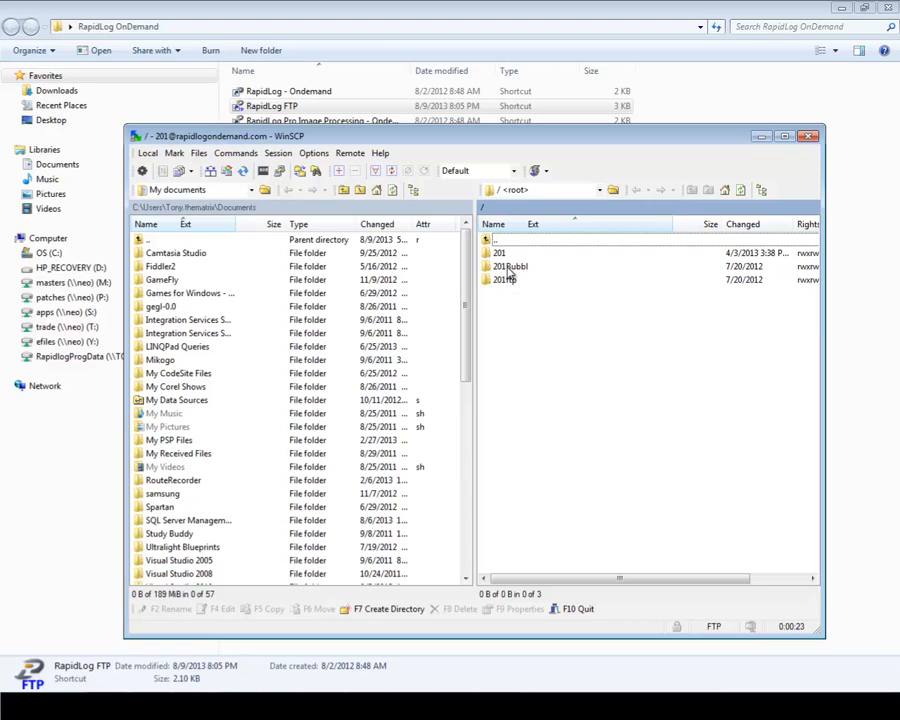
pyautogui.doubleClick(509, 267)
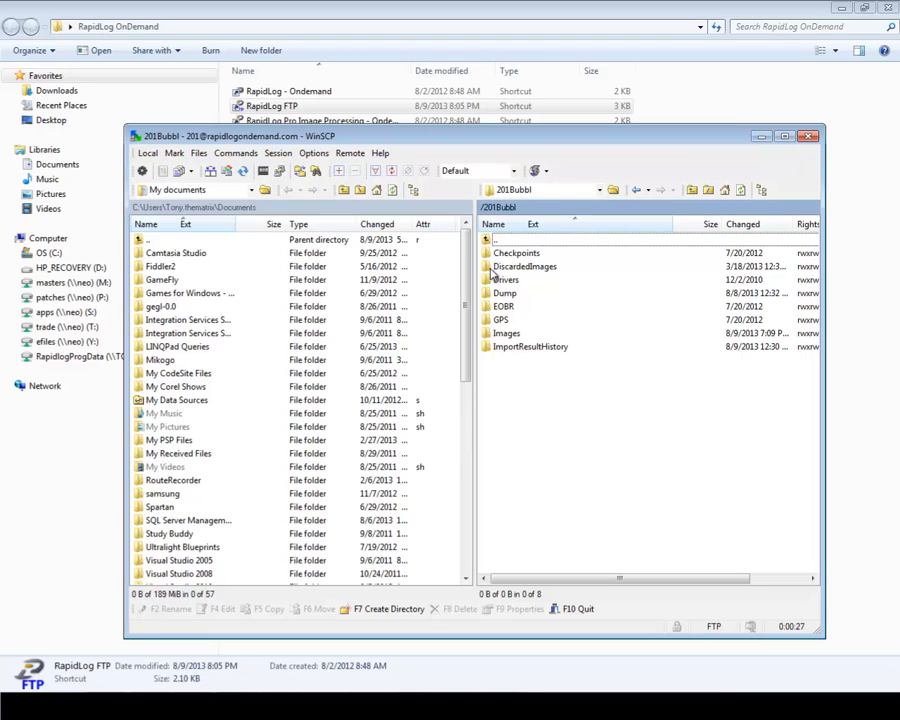
pyautogui.doubleClick(507, 335)
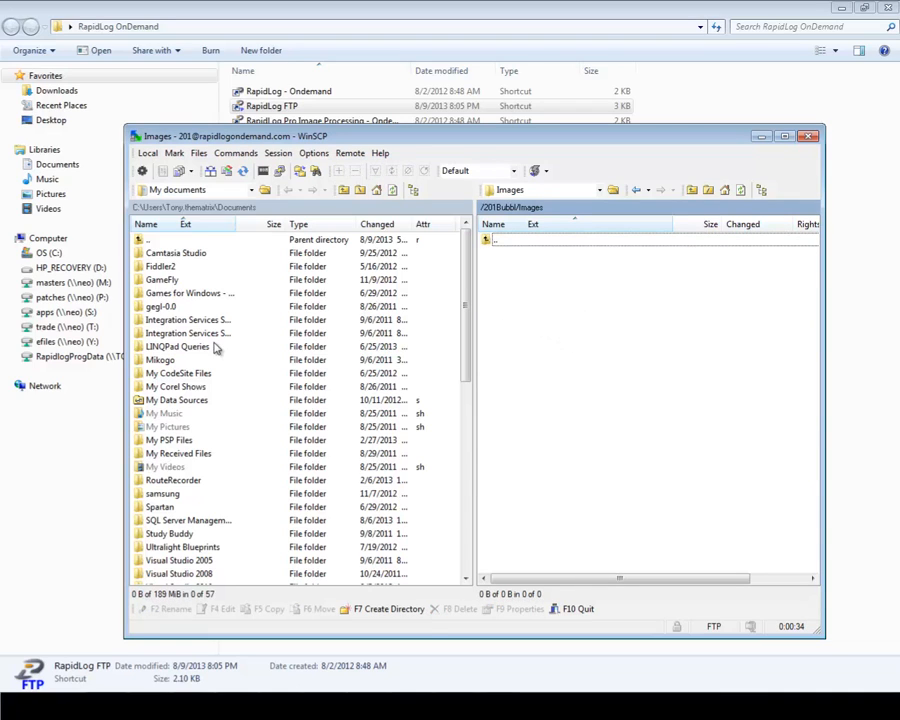
# Switch the local side to the Desktop and open its DIE folder
pyautogui.click(156, 306)
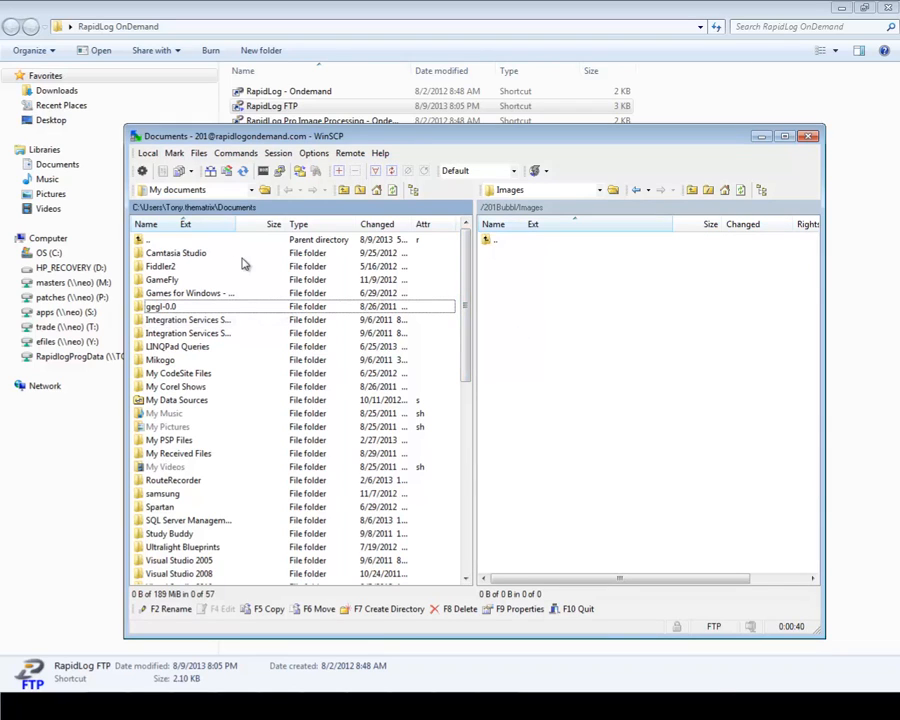
pyautogui.click(253, 190)
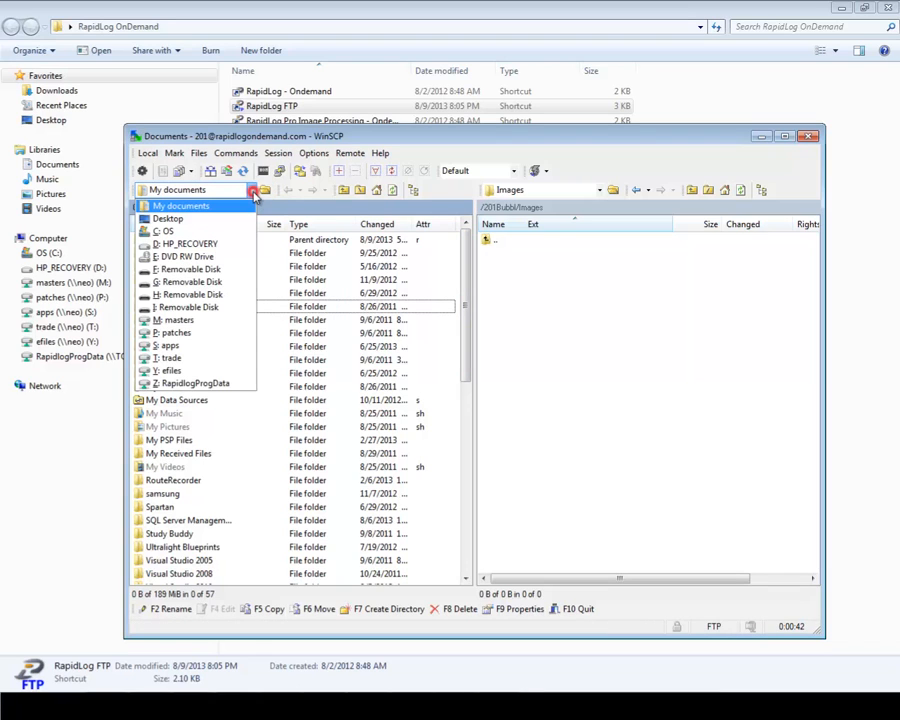
pyautogui.click(167, 219)
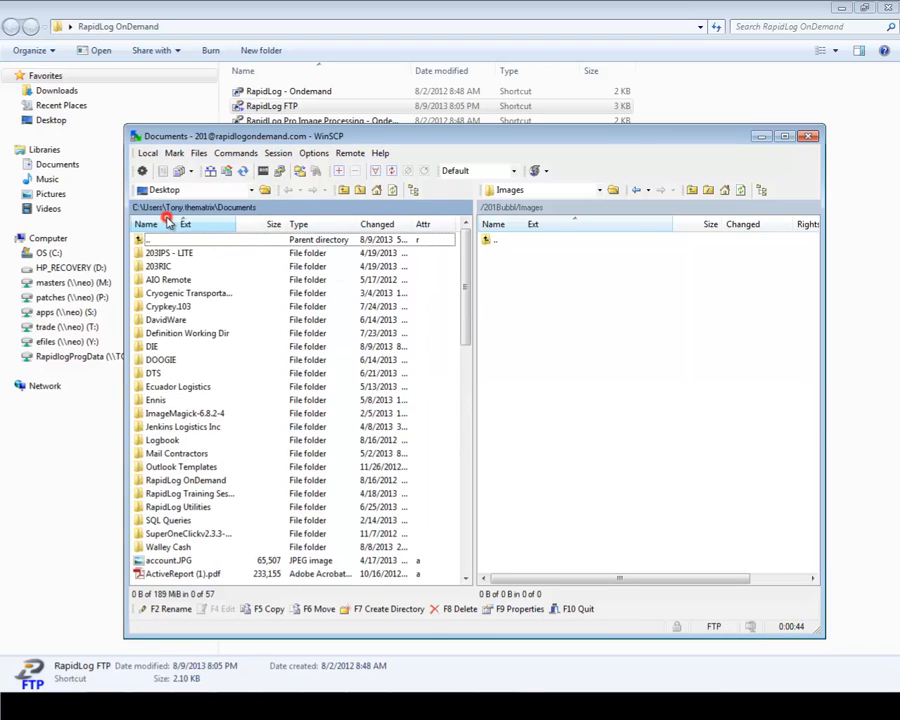
pyautogui.doubleClick(157, 362)
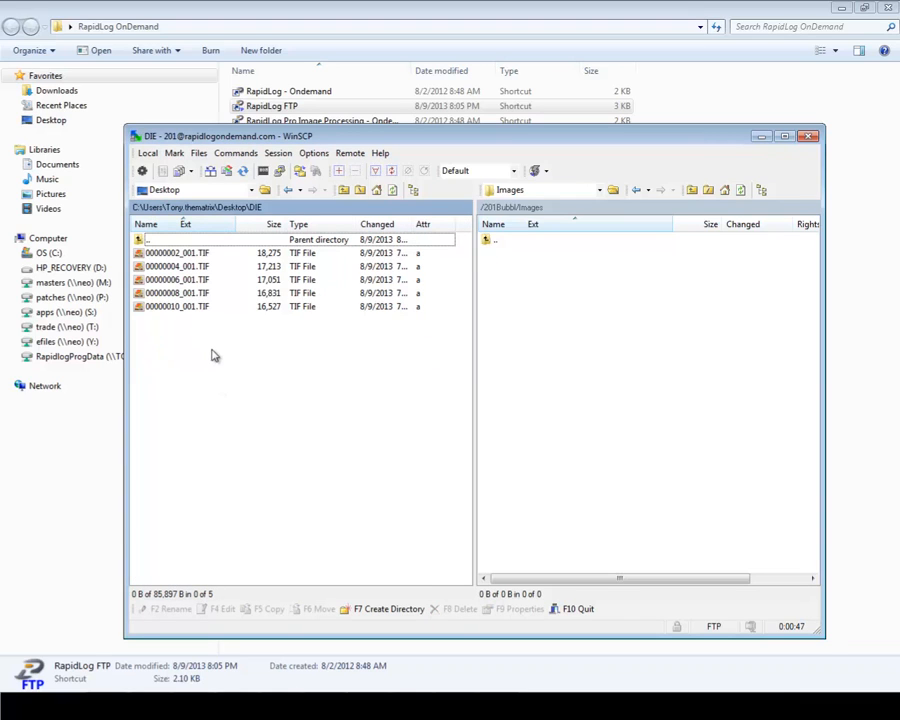
# Select all five TIF files in the DIE folder's Explorer window, and return to WinSCP
pyautogui.click(400, 706)
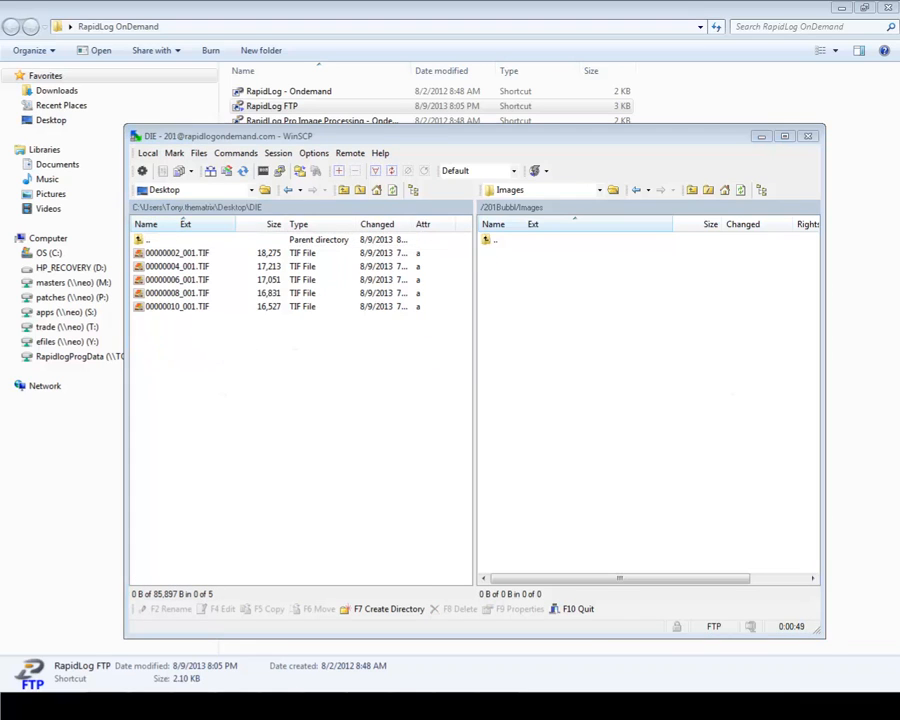
pyautogui.moveTo(698, 351); pyautogui.dragTo(262, 327)
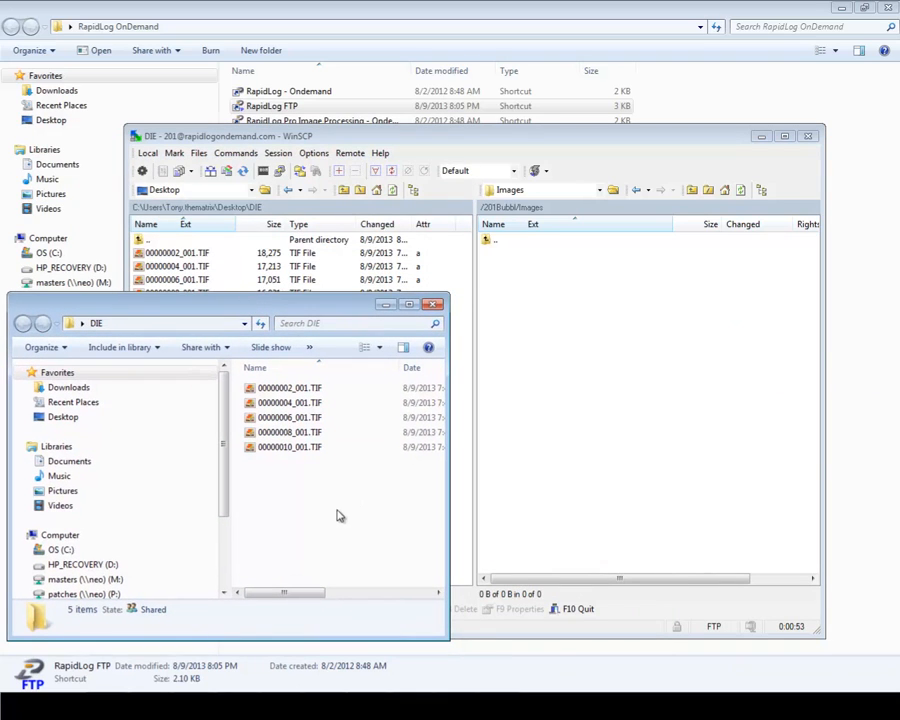
pyautogui.moveTo(337, 511); pyautogui.dragTo(250, 366)
pyautogui.moveTo(249, 420); pyautogui.dragTo(355, 450)
pyautogui.click(262, 137)
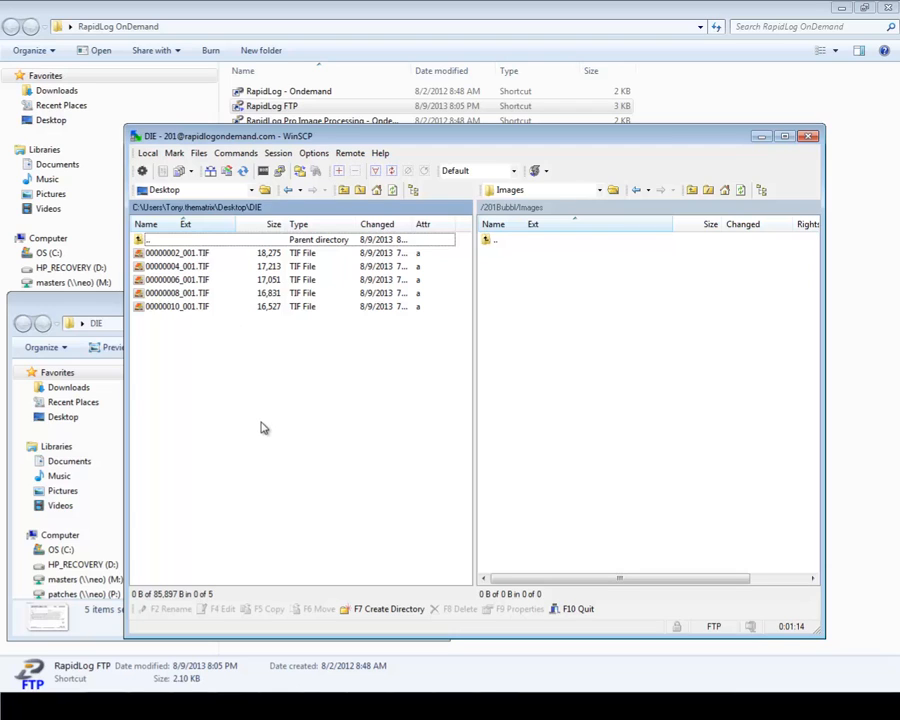
pyautogui.moveTo(260, 421); pyautogui.dragTo(152, 257)
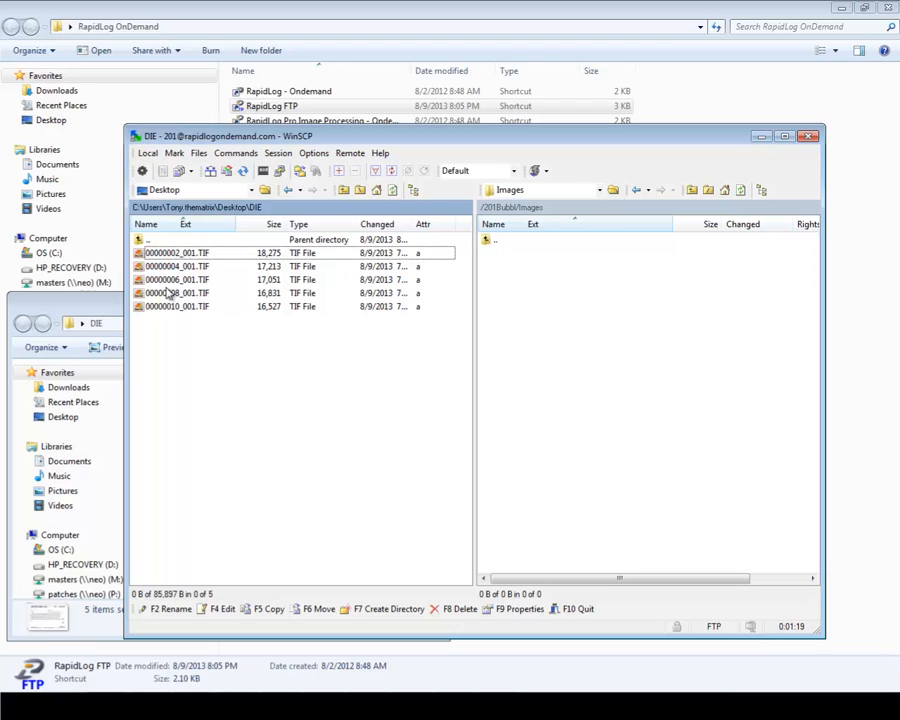
pyautogui.keyDown('shift'); pyautogui.click(172, 307); pyautogui.keyUp('shift')
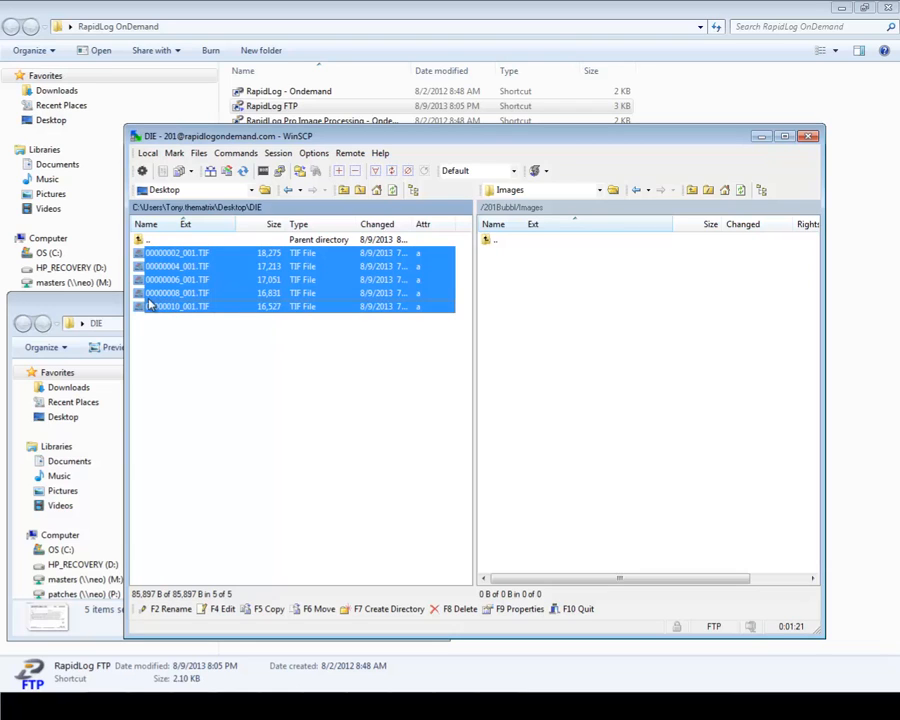
pyautogui.moveTo(187, 303); pyautogui.dragTo(485, 241)
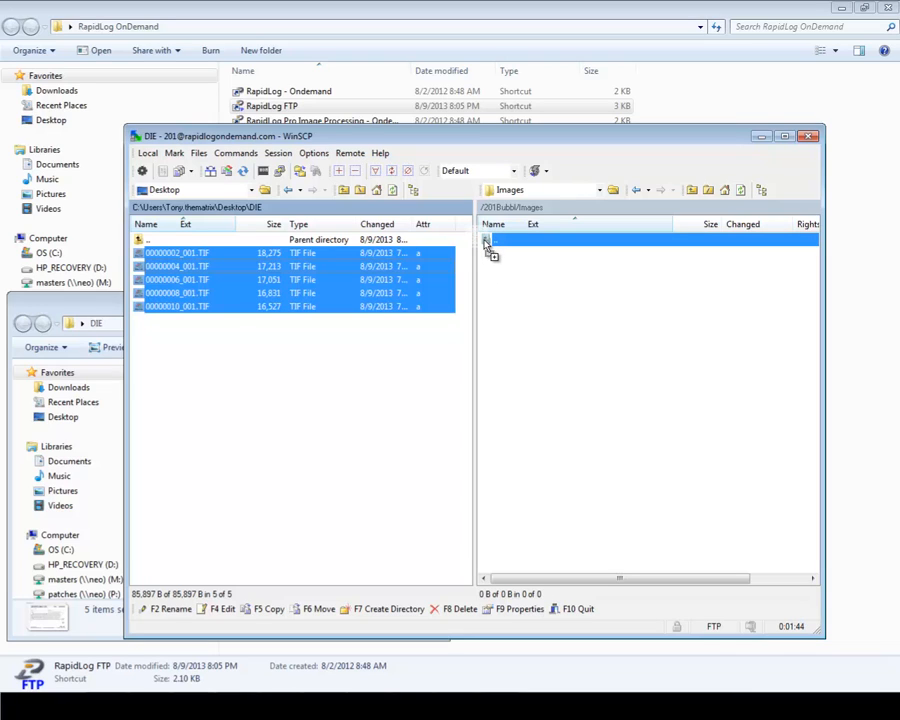
pyautogui.moveTo(485, 241); pyautogui.dragTo(261, 275)
pyautogui.click(541, 316)
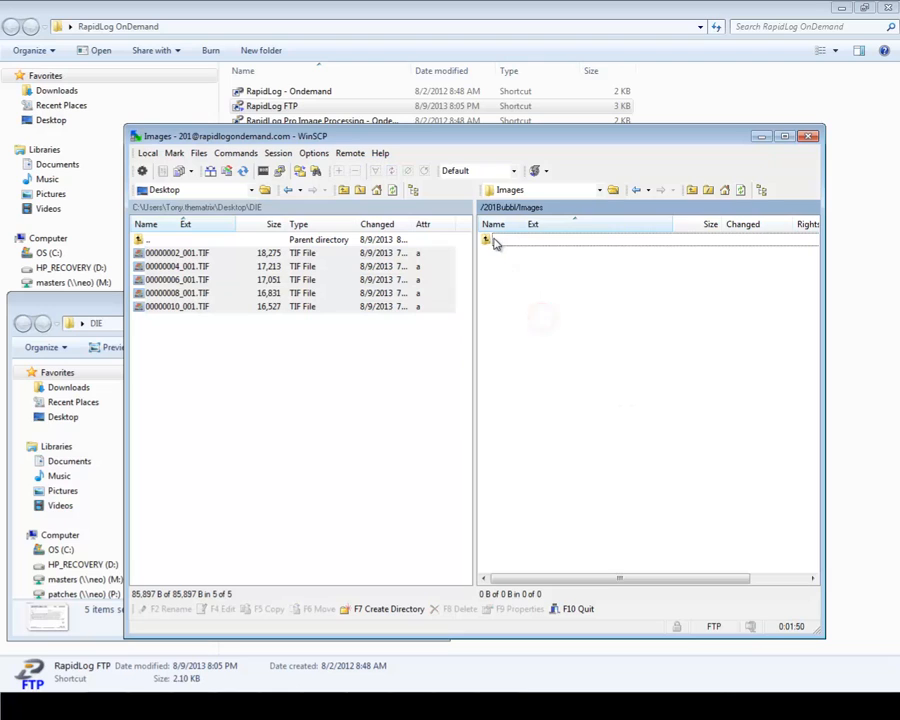
pyautogui.doubleClick(494, 243)
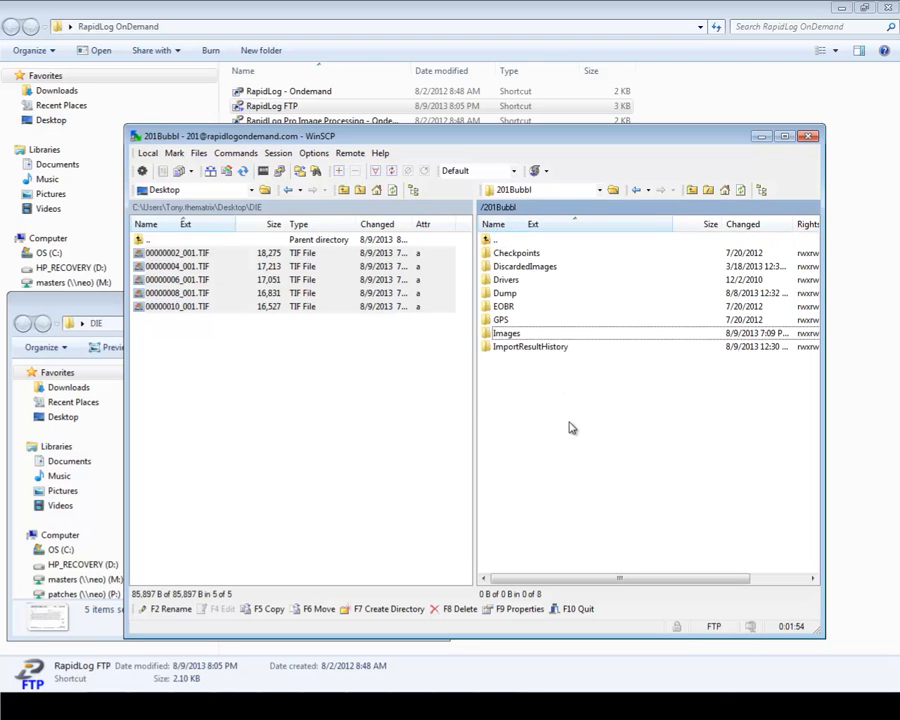
pyautogui.doubleClick(510, 334)
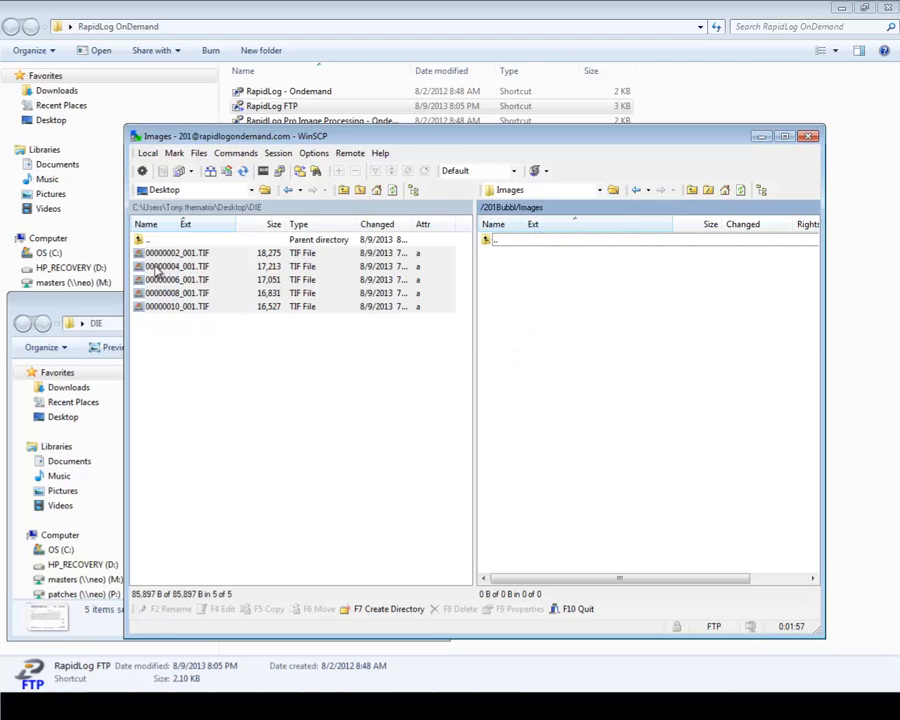
pyautogui.moveTo(155, 265); pyautogui.dragTo(592, 344)
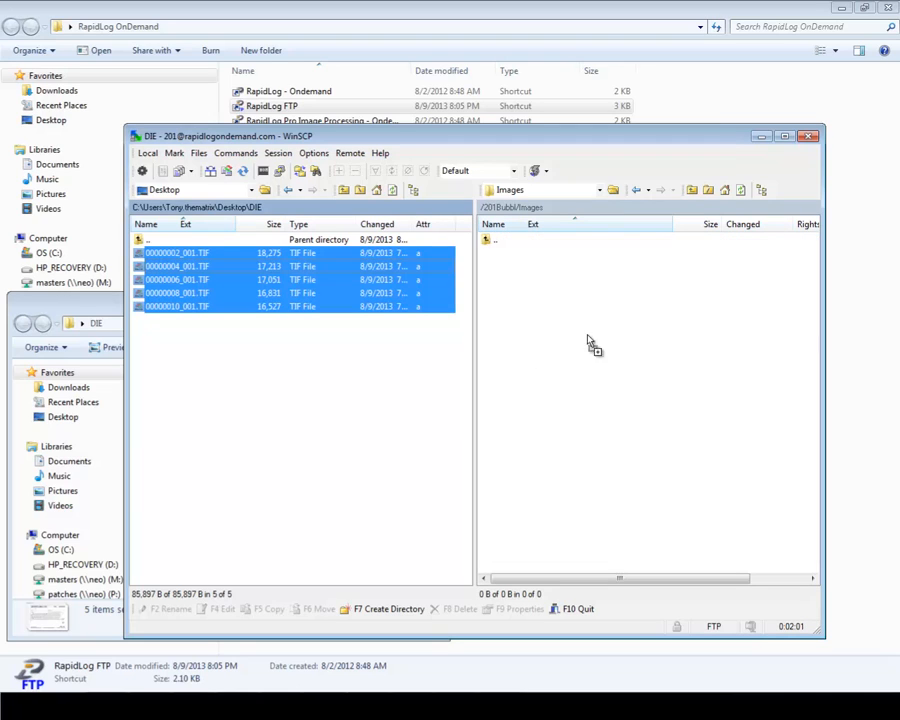
pyautogui.moveTo(640, 385); pyautogui.dragTo(262, 297)
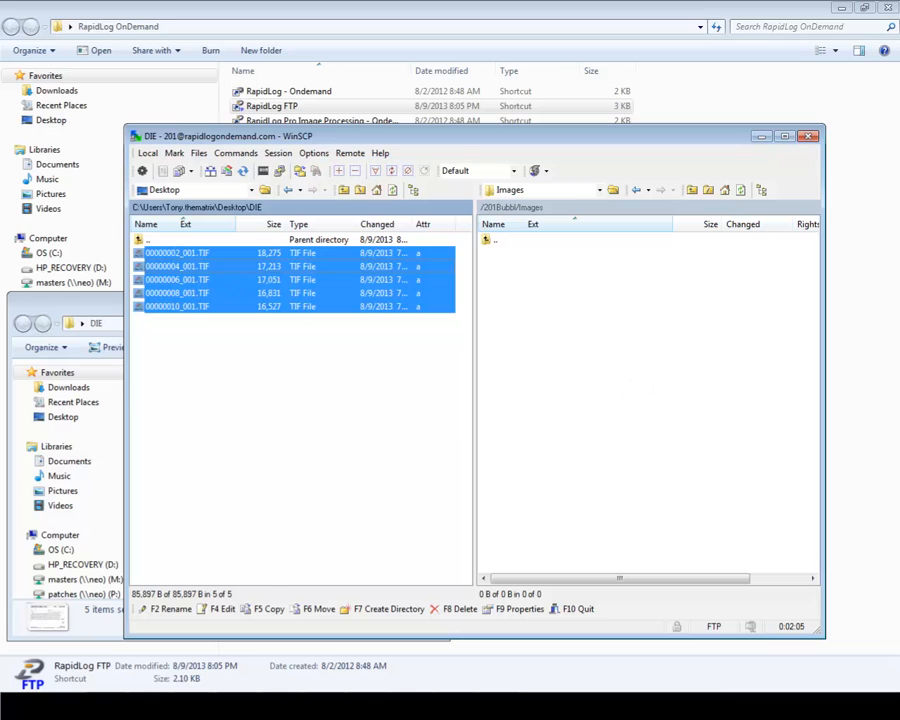
# Copy the five selected TIF files from the DIE Explorer window to the remote directory /201Bubbl/Images with default transfer settings
pyautogui.click(192, 705)
pyautogui.click(173, 652)
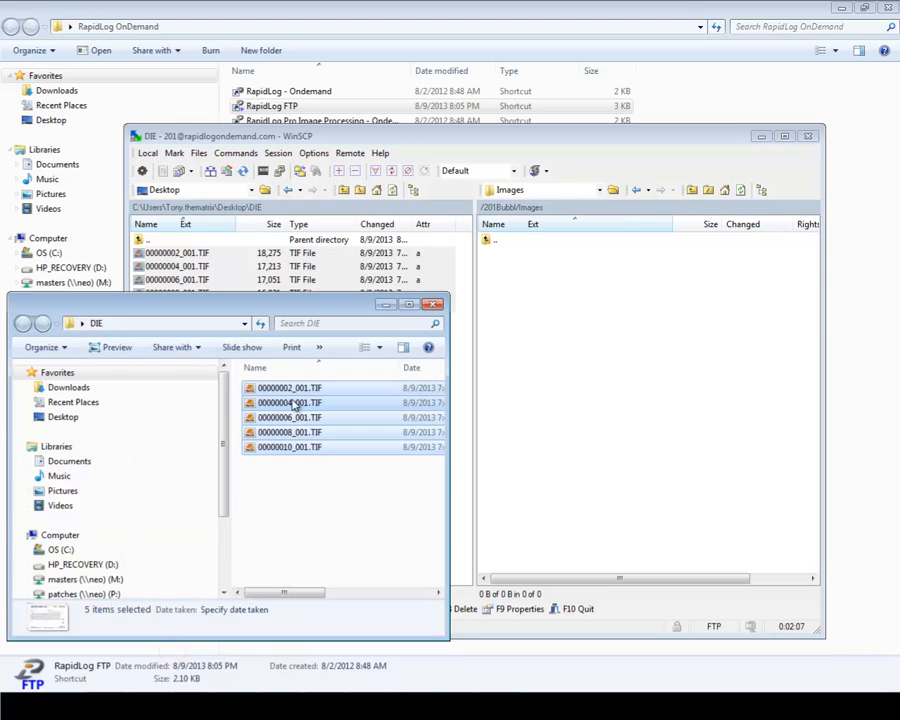
pyautogui.moveTo(292, 402); pyautogui.dragTo(599, 346)
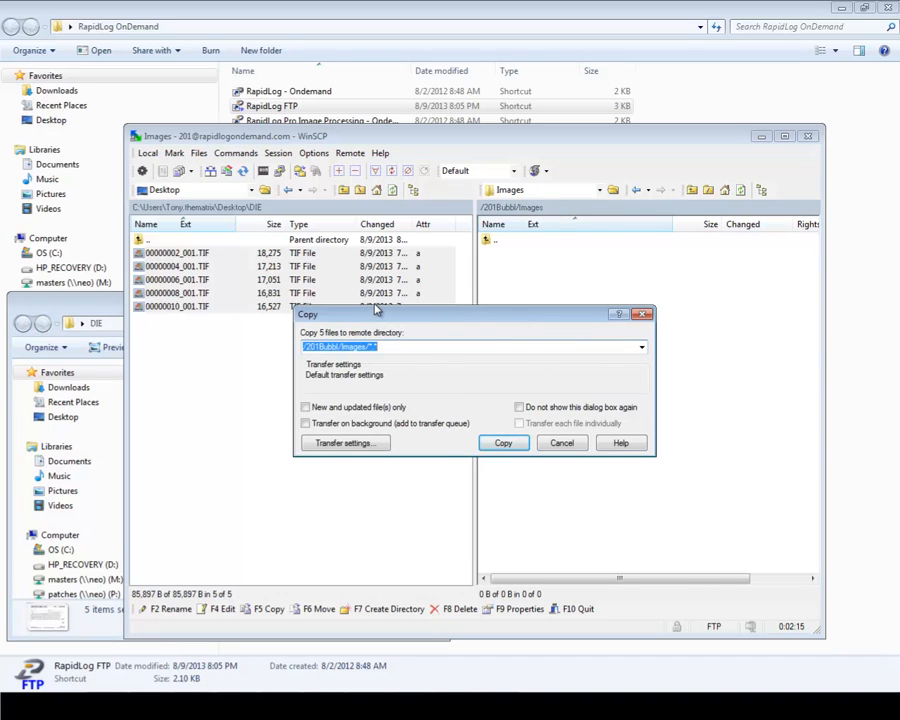
pyautogui.click(392, 349)
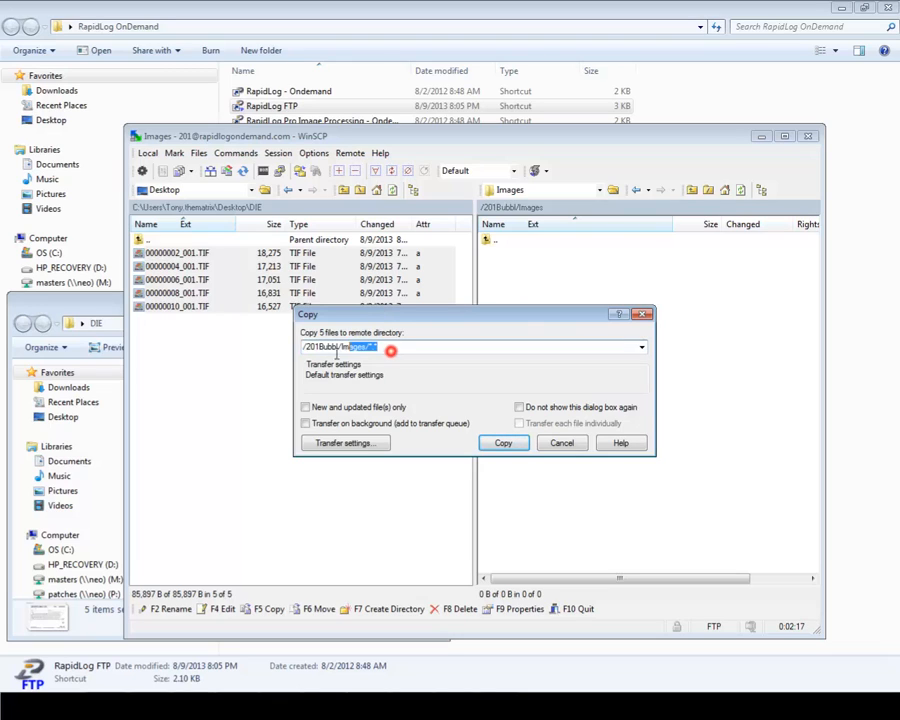
pyautogui.moveTo(386, 350); pyautogui.dragTo(278, 352)
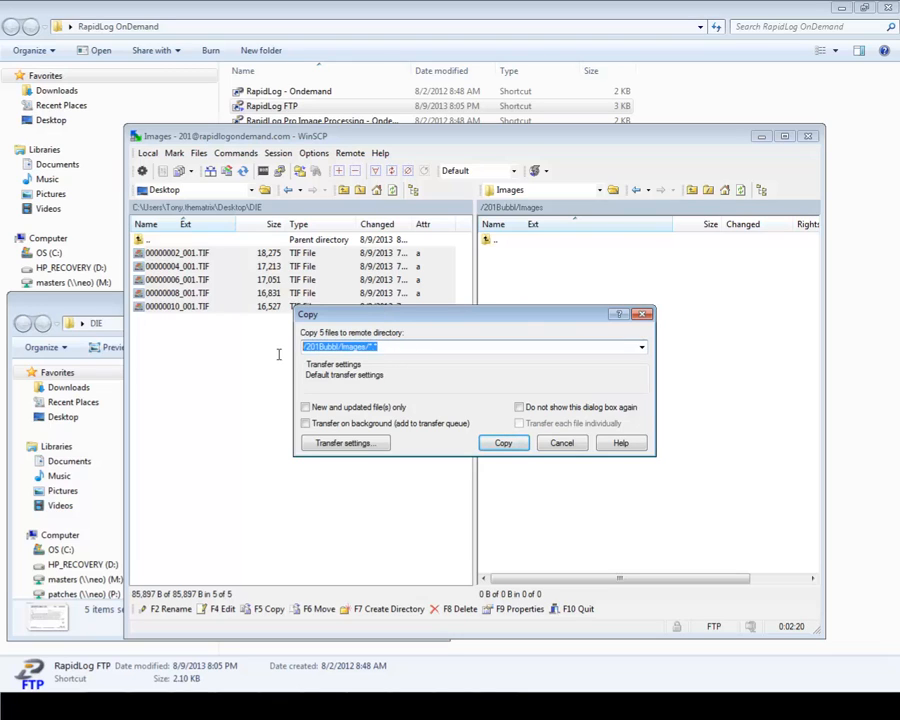
pyautogui.click(503, 444)
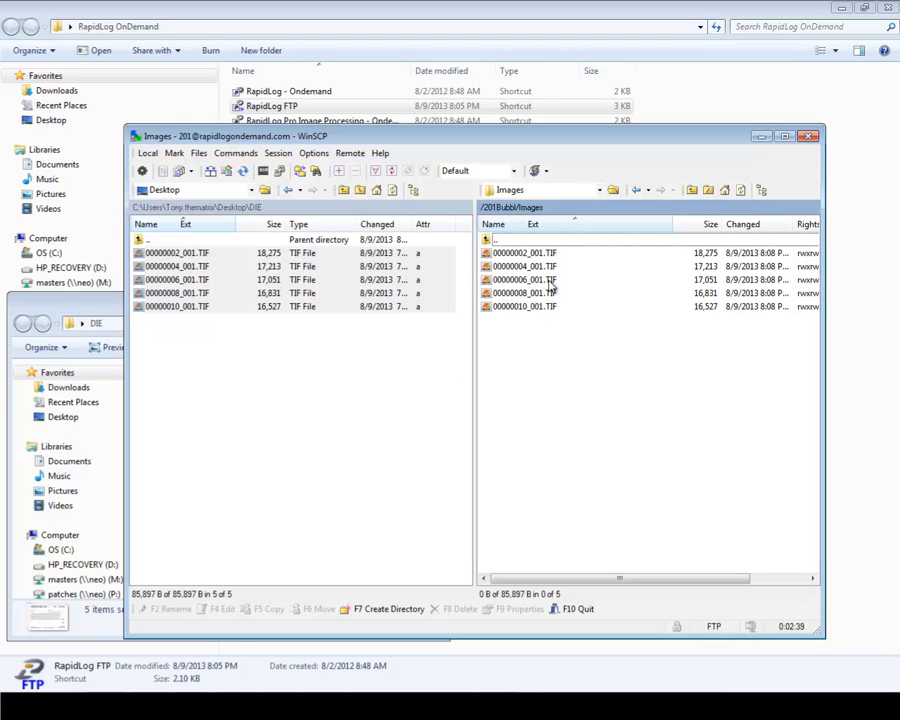
# Close the WinSCP session and the DIE folder window, returning to the RapidLog OnDemand folder
pyautogui.click(810, 137)
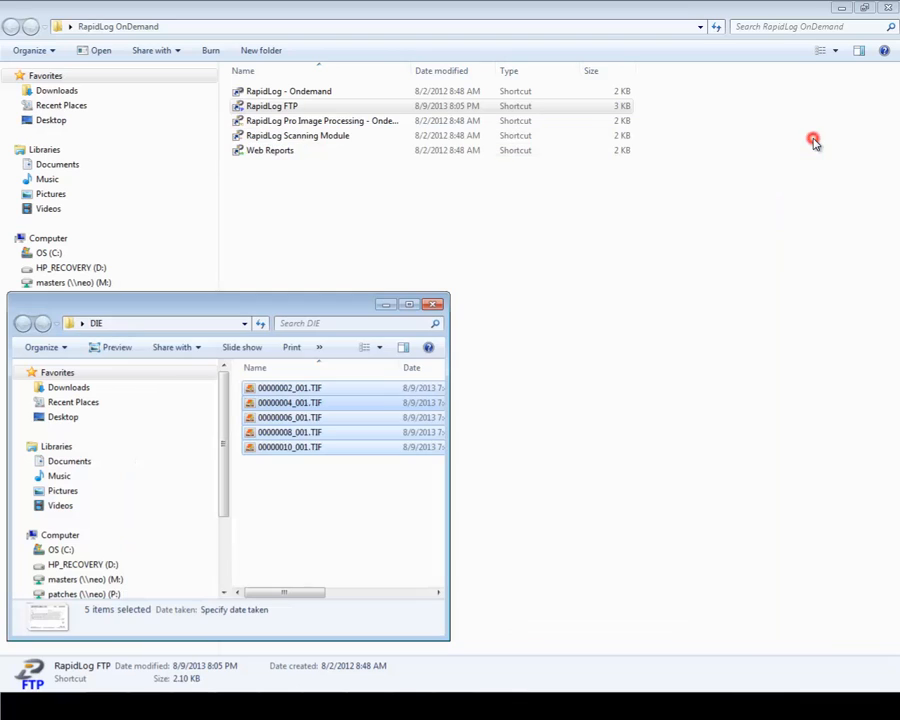
pyautogui.click(434, 307)
pyautogui.click(412, 244)
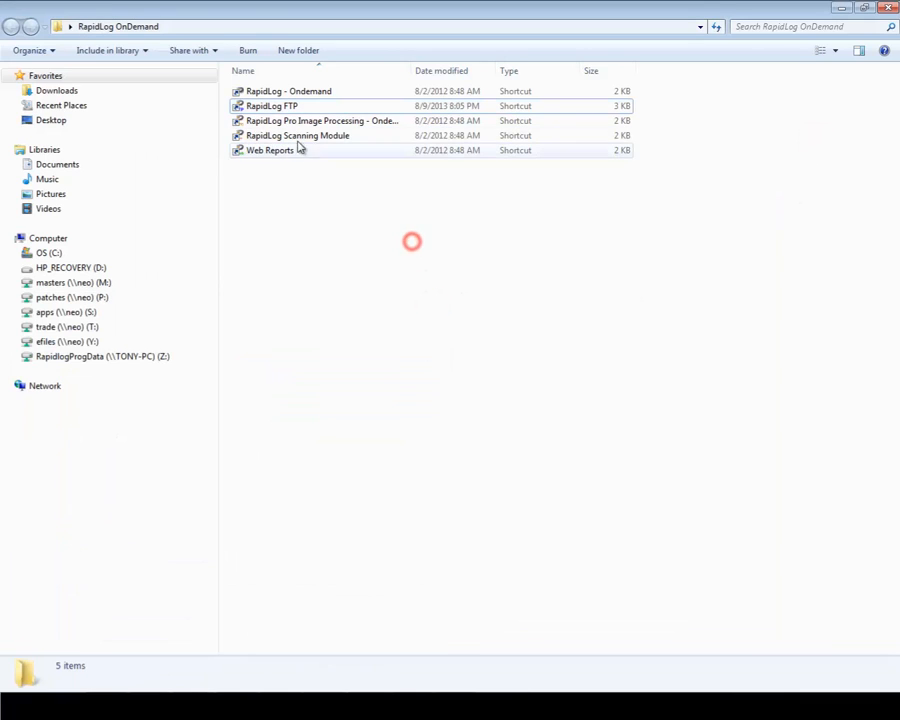
# Launch RapidLog Pro Image Processing and sign in with the account password
pyautogui.doubleClick(283, 122)
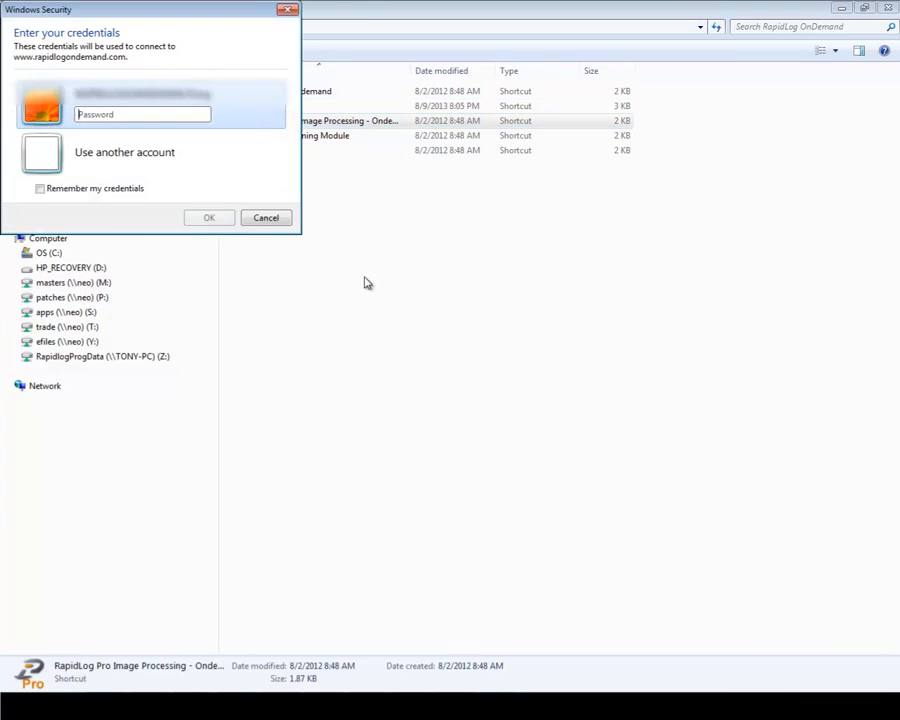
pyautogui.write('****')
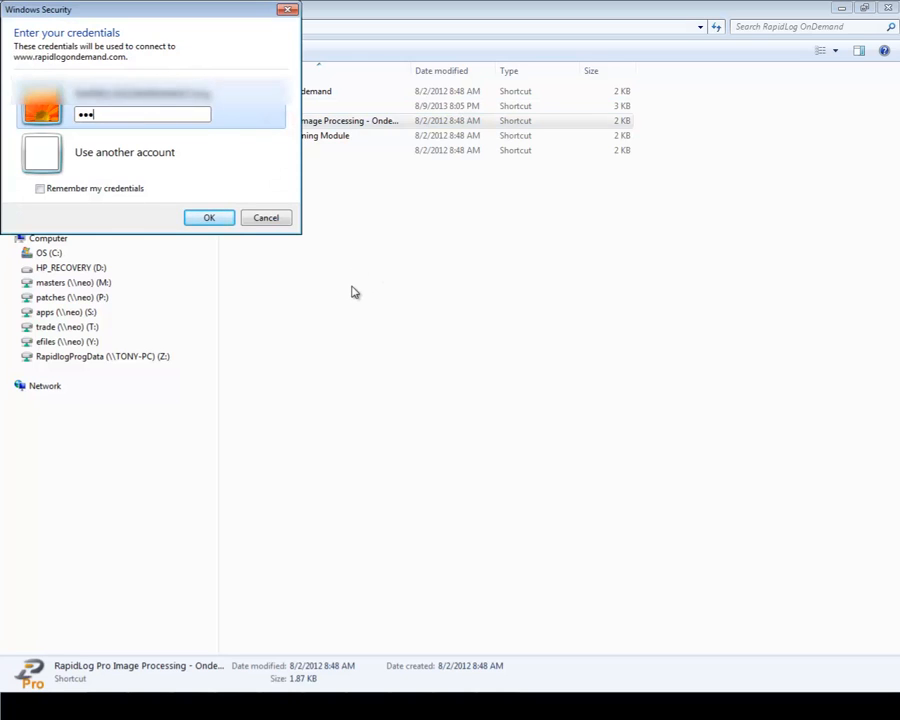
pyautogui.press('Return')
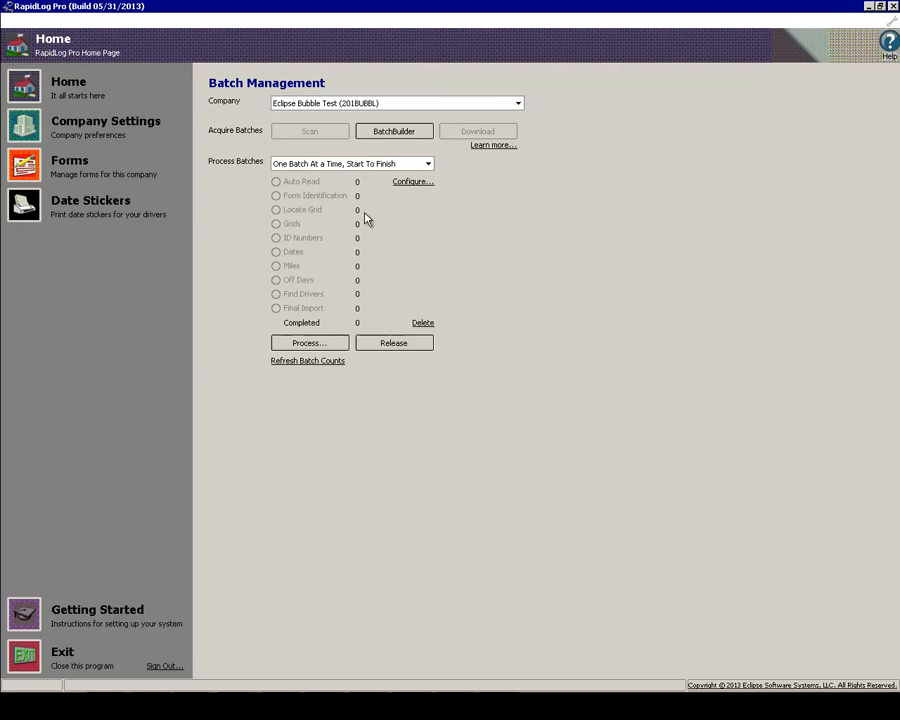
# Build the Eclipse Bubble Test (201BUBBL) images with BatchBuilder at batch size 100, exit it and refresh the batch counts
pyautogui.click(396, 132)
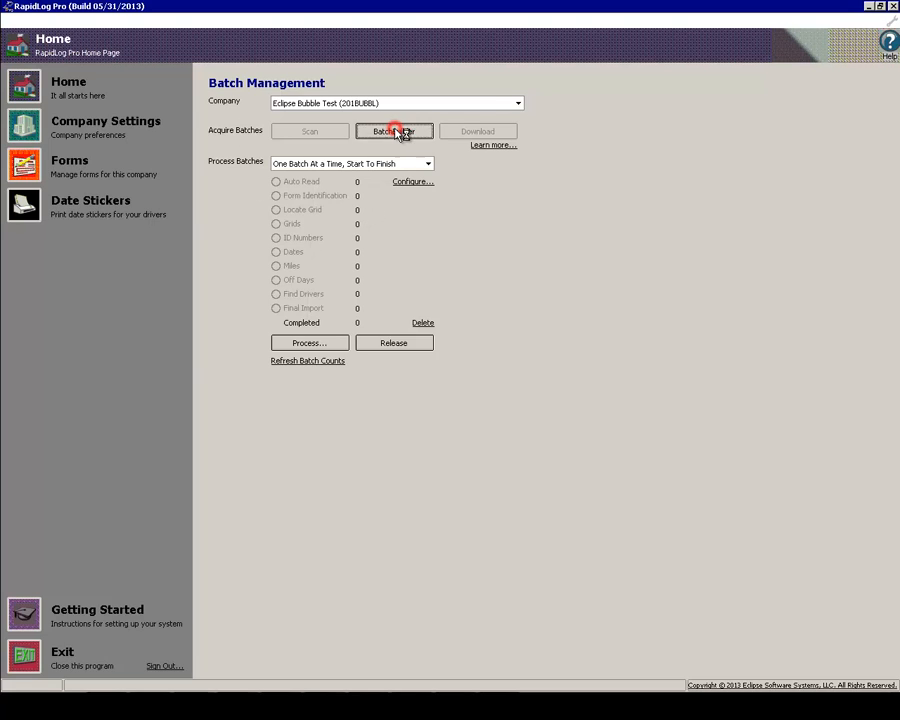
pyautogui.moveTo(803, 285); pyautogui.dragTo(389, 309)
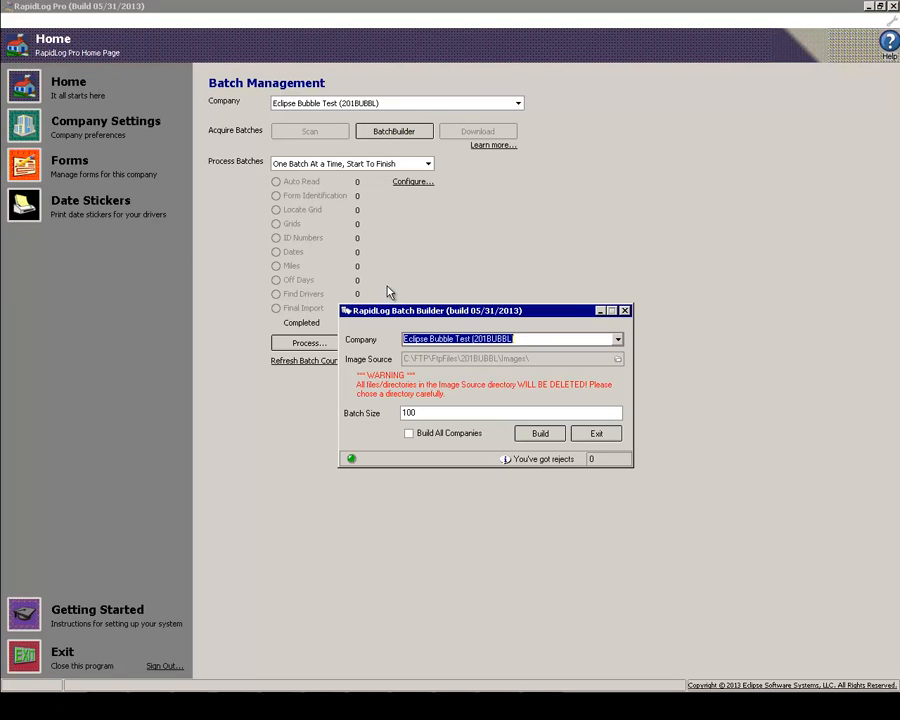
pyautogui.doubleClick(440, 412)
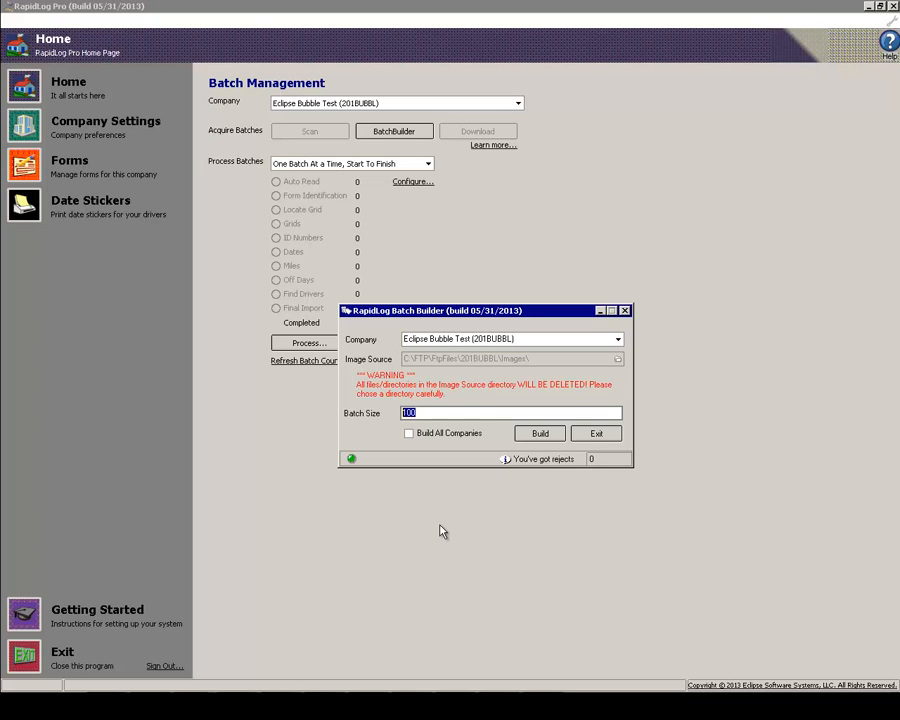
pyautogui.click(437, 412)
pyautogui.click(541, 434)
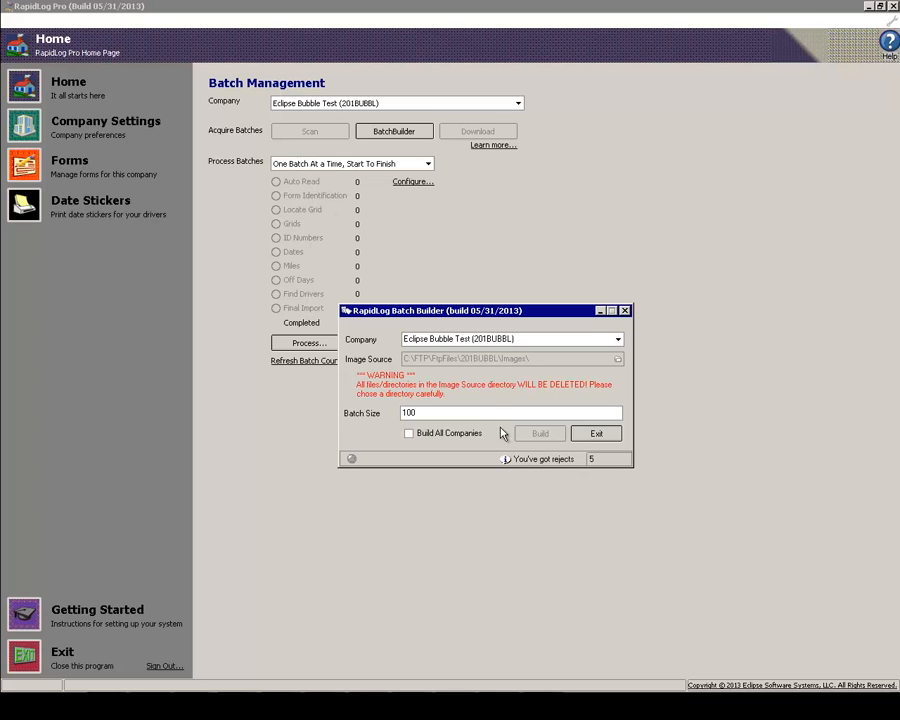
pyautogui.click(596, 434)
pyautogui.click(340, 361)
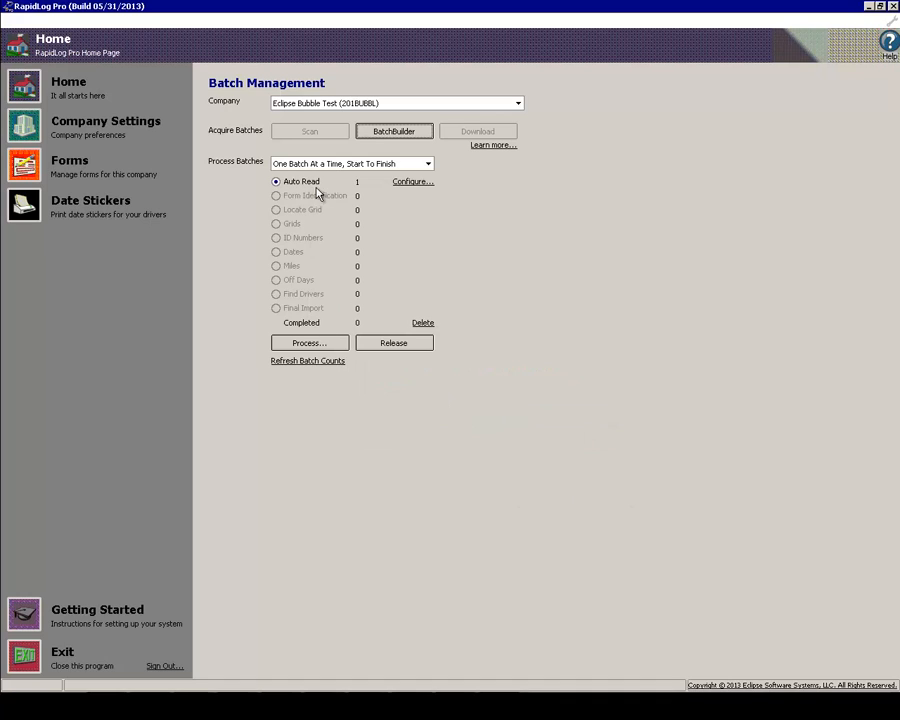